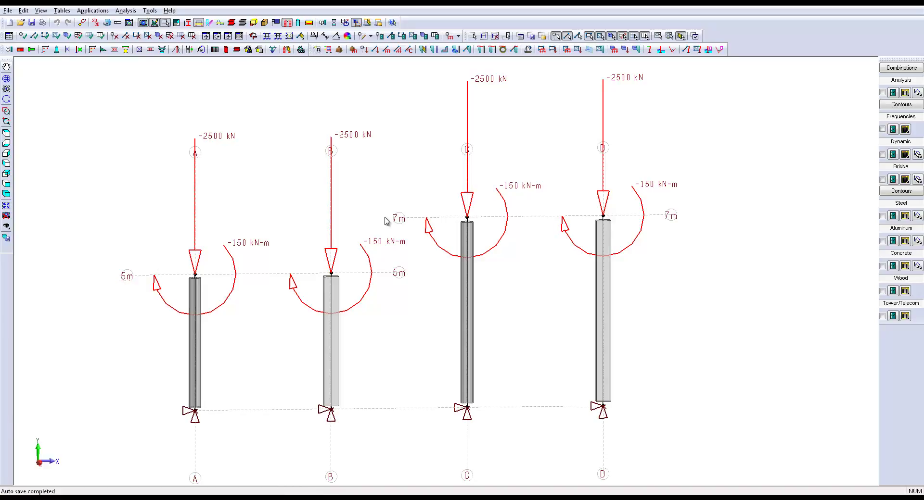
Review the member properties and general section properties of columns A and B
{"action": "double_click", "coordinate": [196, 364]}
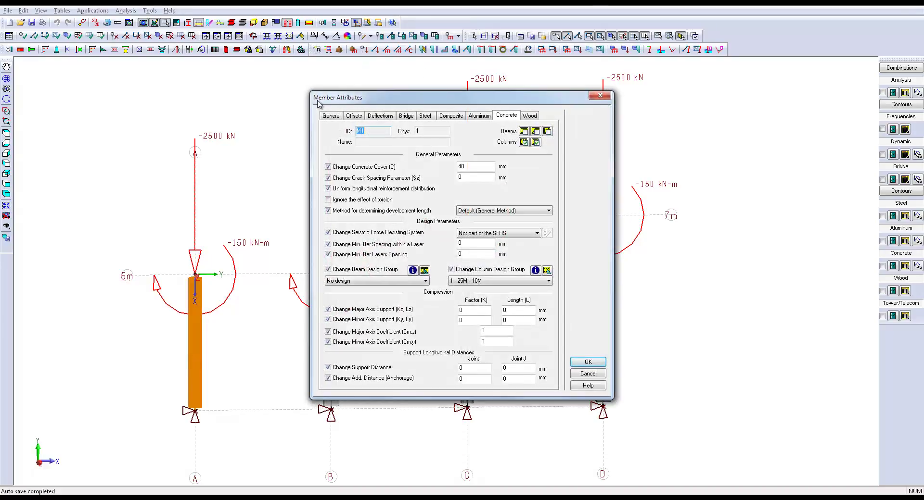
{"action": "left_click", "coordinate": [331, 116]}
{"action": "key", "text": "Escape"}
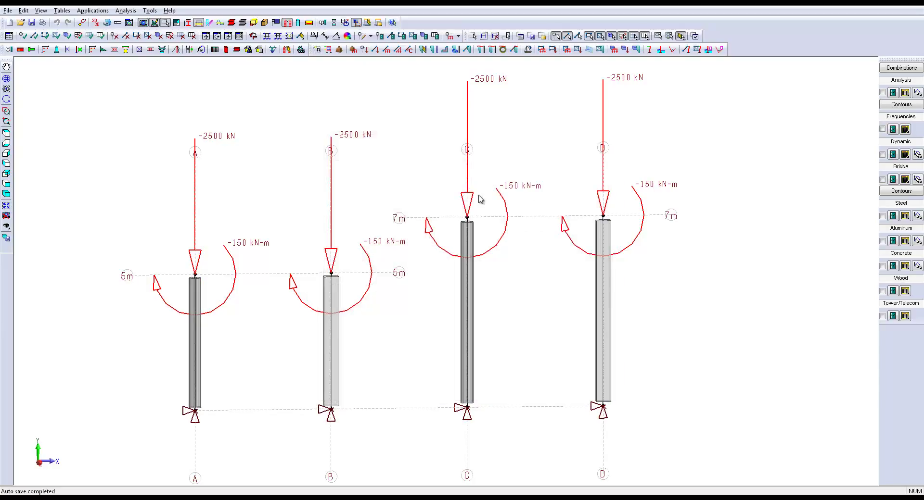
{"action": "double_click", "coordinate": [337, 331]}
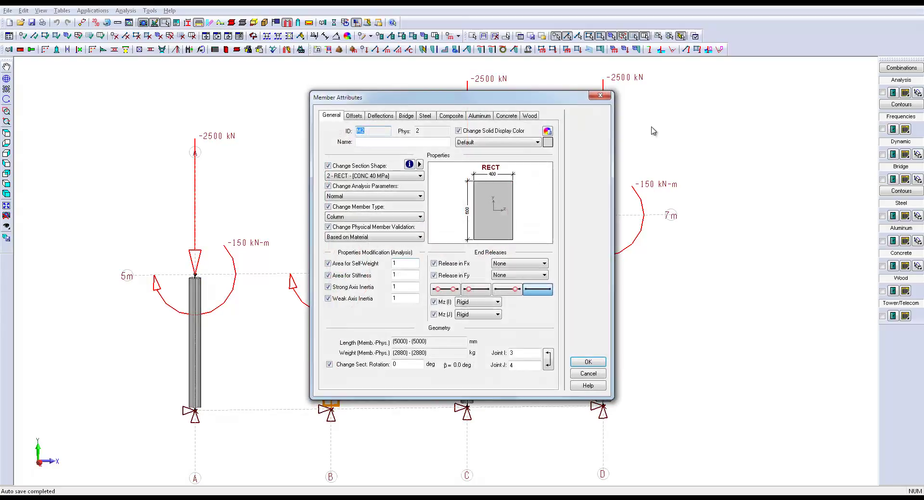
{"action": "key", "text": "Escape"}
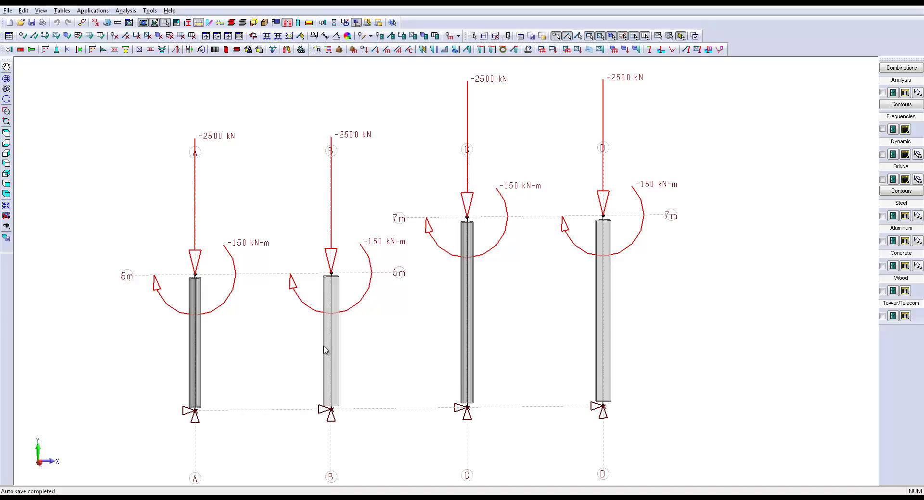
{"action": "middle_click_drag", "start_coordinate": [409, 248], "coordinate": [362, 283]}
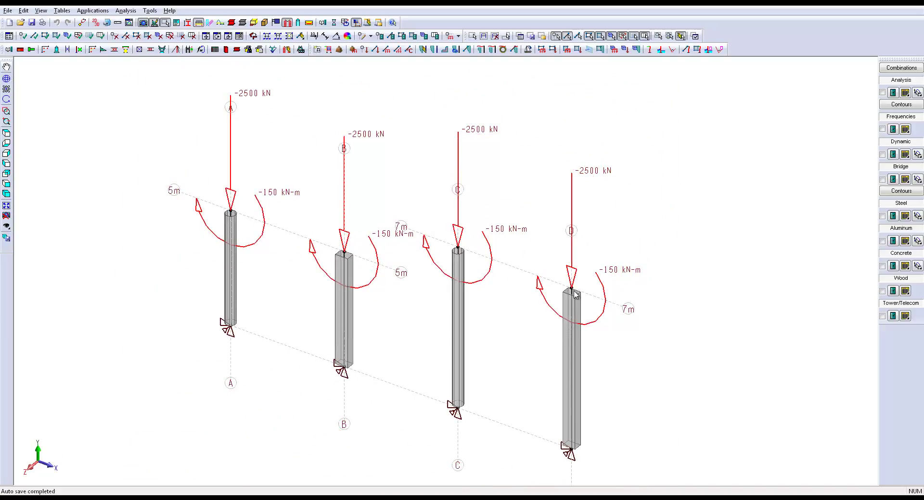
{"action": "middle_click_drag", "start_coordinate": [534, 310], "coordinate": [408, 253]}
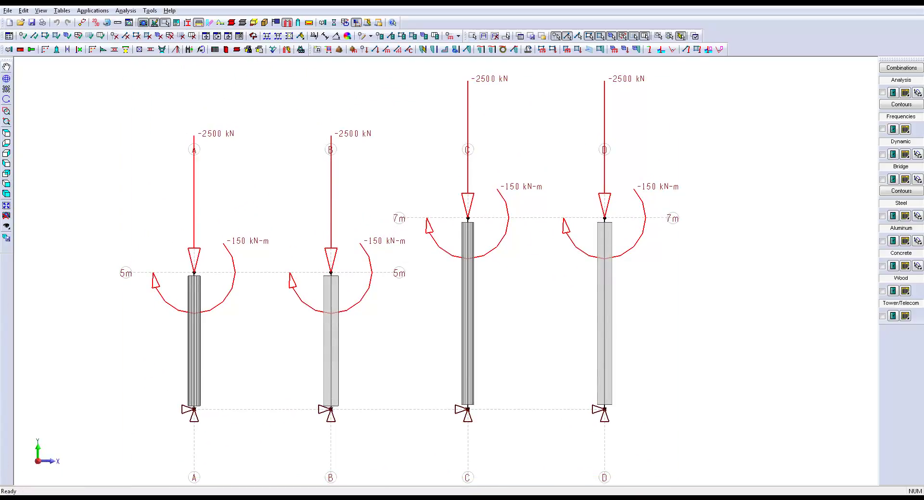
Assign column A the column design group with 25M bars and 10M spirals
{"action": "double_click", "coordinate": [199, 350]}
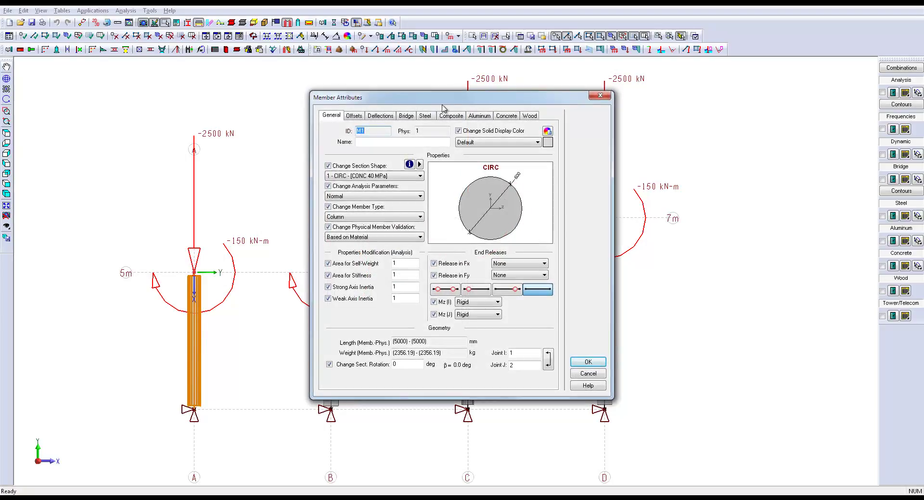
{"action": "left_click", "coordinate": [507, 116]}
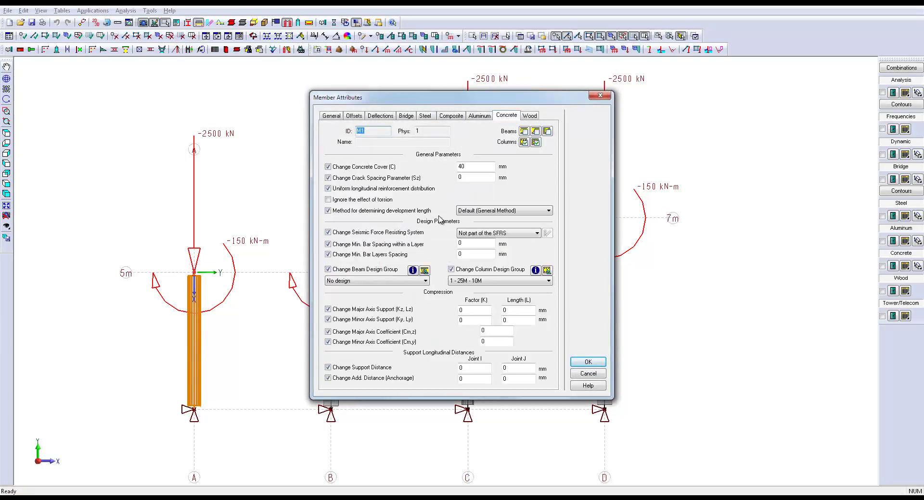
{"action": "left_click", "coordinate": [547, 271]}
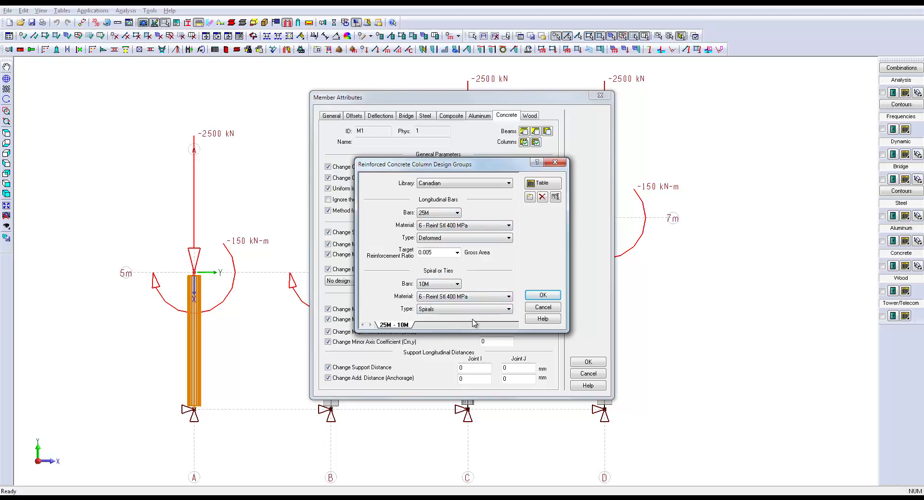
{"action": "left_click", "coordinate": [542, 295]}
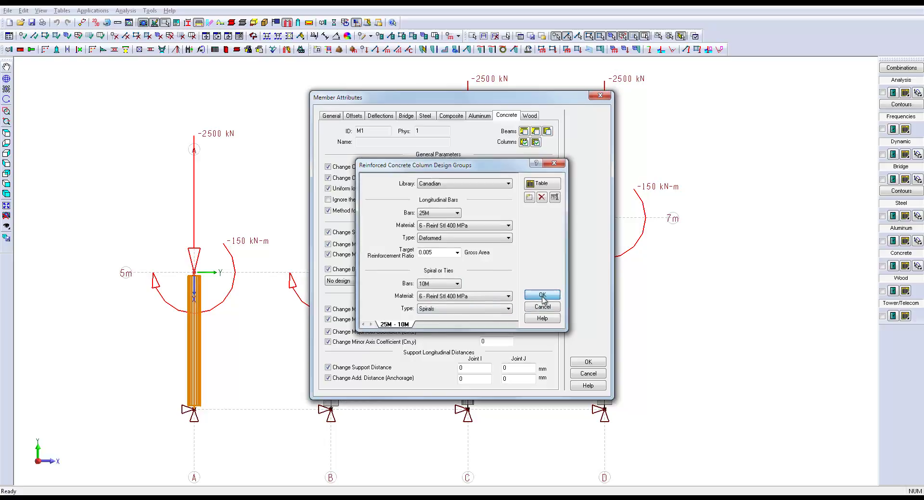
{"action": "left_click", "coordinate": [587, 360]}
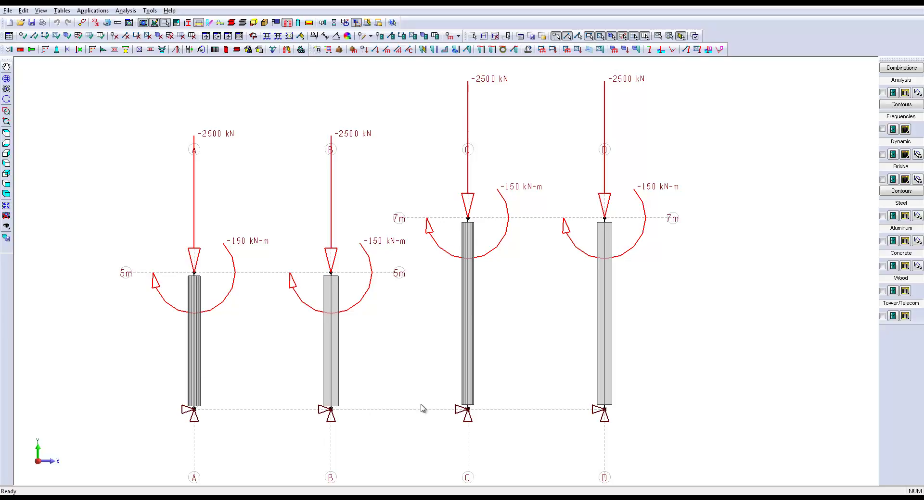
Save the model and run the static linear analysis with CSA A23.3-04 concrete design
{"action": "left_click", "coordinate": [334, 22]}
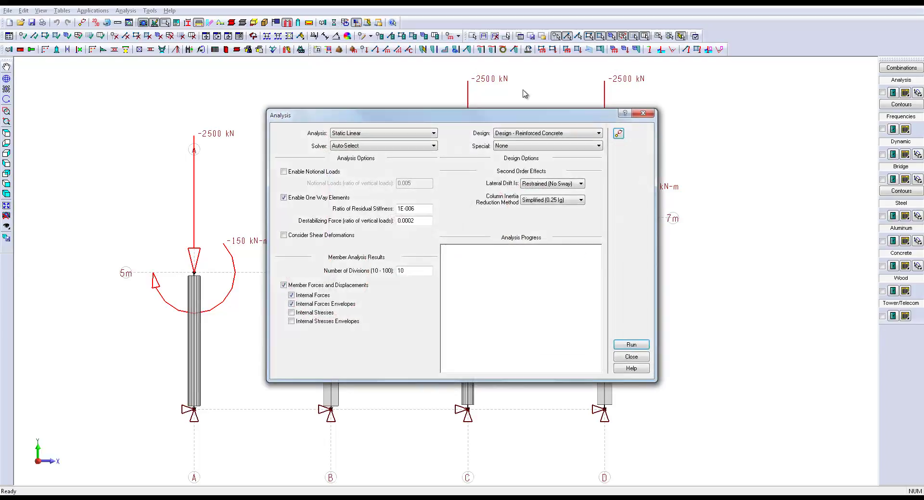
{"action": "left_click", "coordinate": [634, 345]}
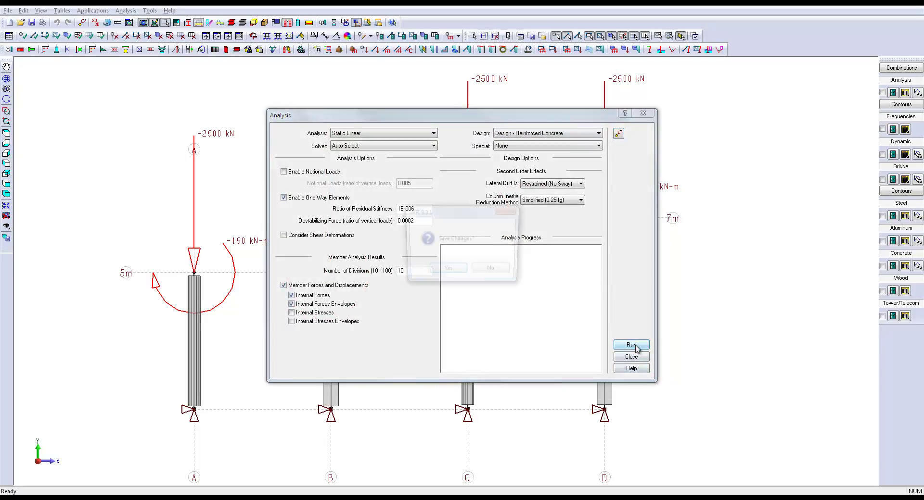
{"action": "left_click", "coordinate": [447, 272]}
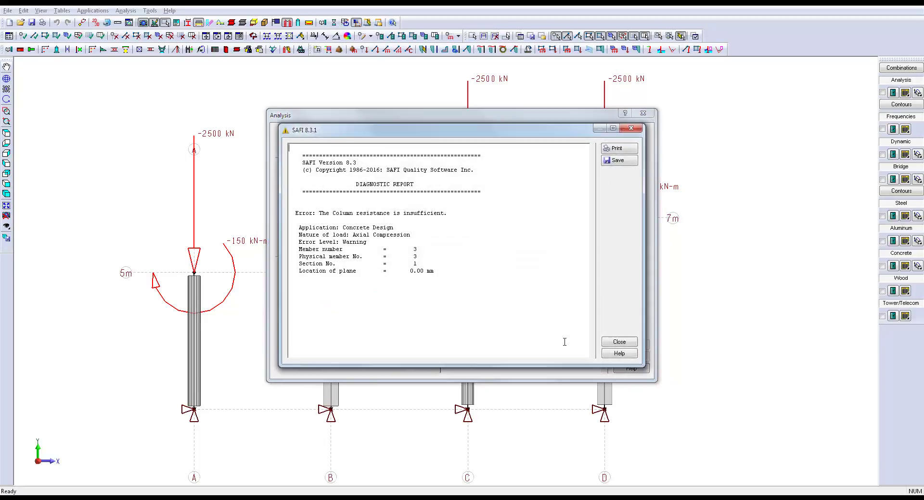
{"action": "left_click", "coordinate": [618, 342]}
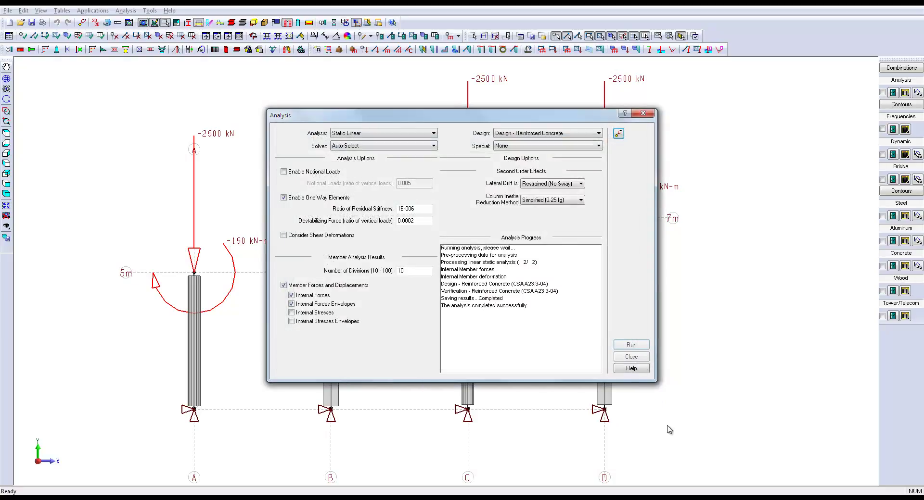
{"action": "left_click", "coordinate": [632, 357]}
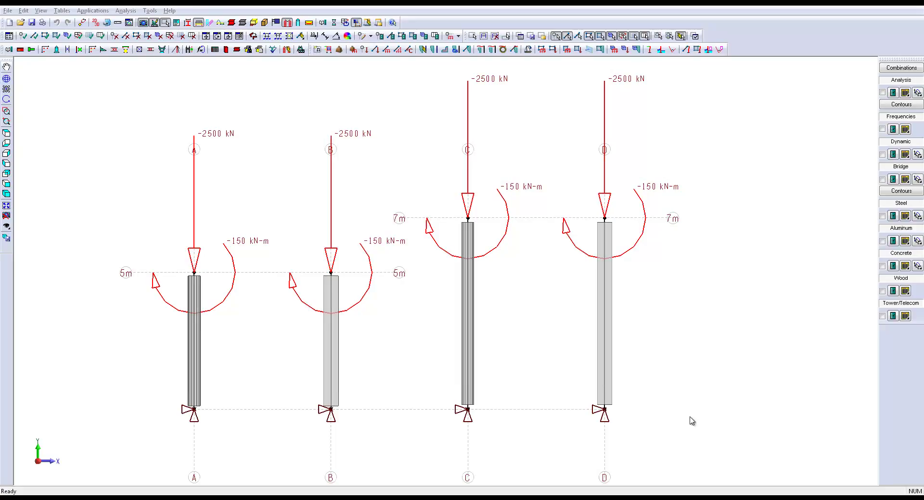
Highlight member 3 (column C) and colour the concrete limit-state ratios on all columns
{"action": "key", "text": "ctrl+f"}
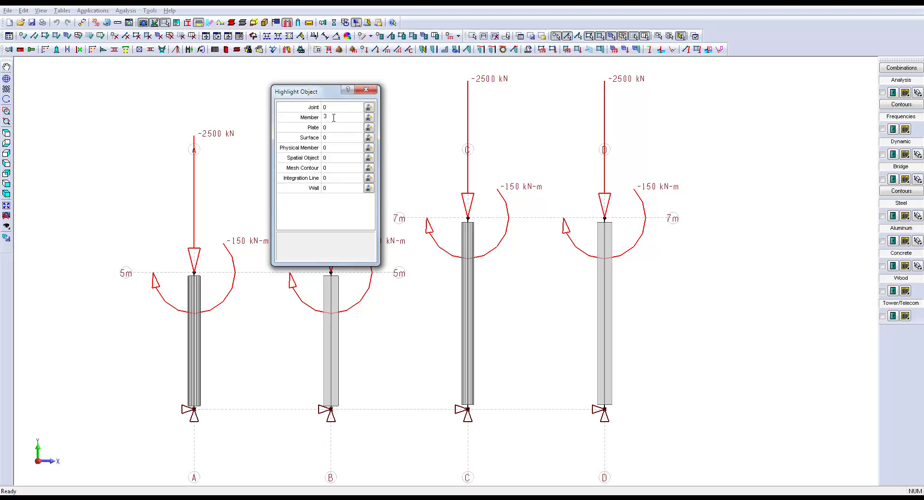
{"action": "key", "text": "Tab"}
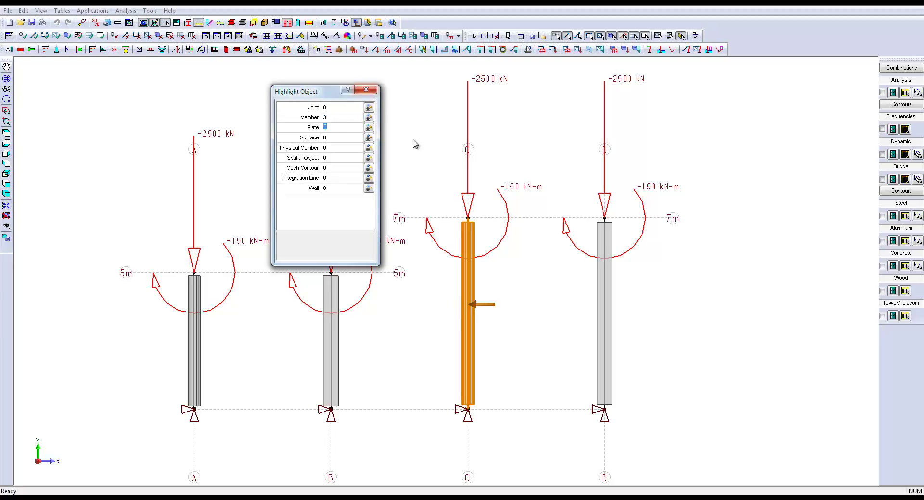
{"action": "left_click", "coordinate": [374, 89]}
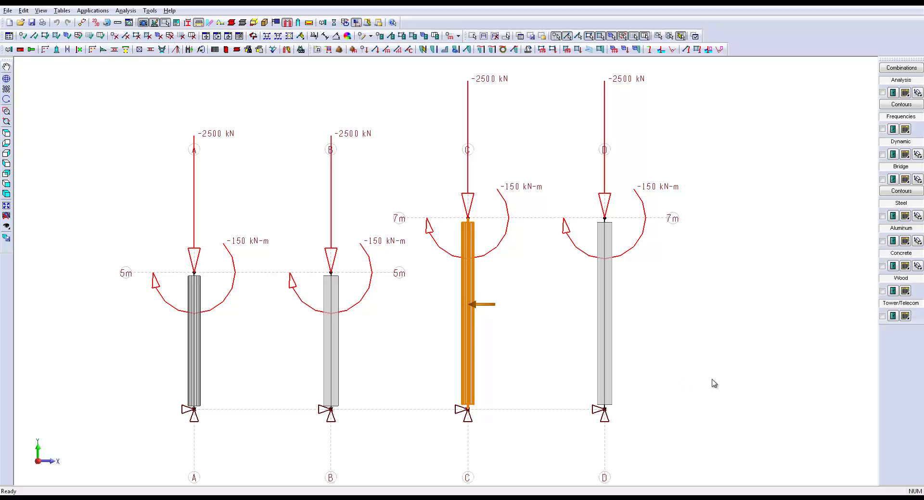
{"action": "left_click", "coordinate": [883, 267]}
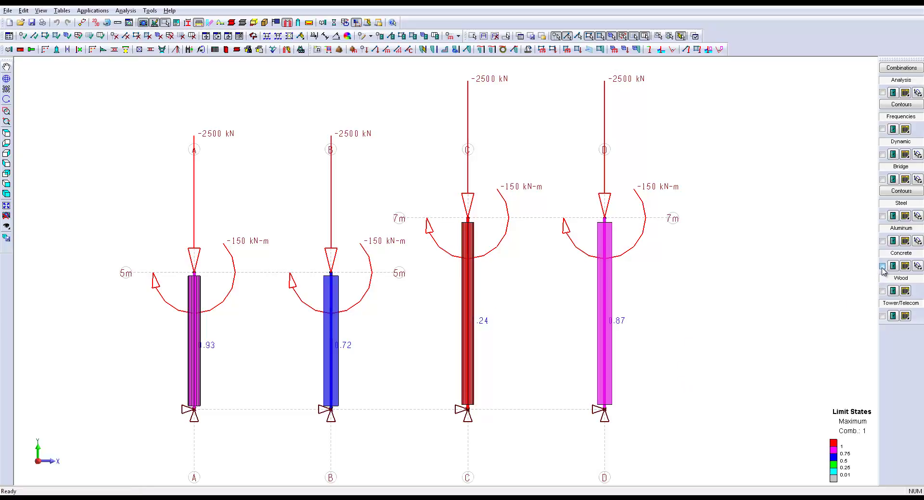
Open member 3's interaction diagrams, showing ULS 1.2364 at Pf 2500 kN, Mfz 150 kN-m
{"action": "scroll", "coordinate": [455, 397], "scroll_direction": "down", "scroll_amount": 3}
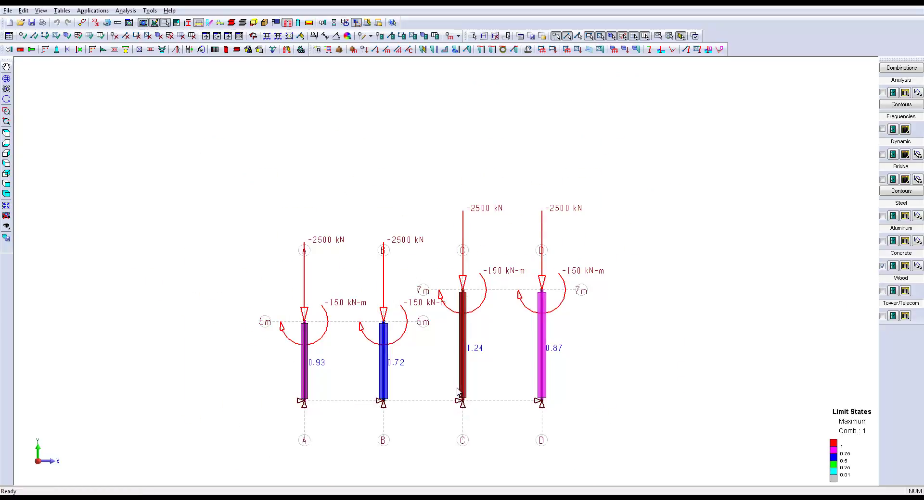
{"action": "scroll", "coordinate": [457, 390], "scroll_direction": "down", "scroll_amount": 1}
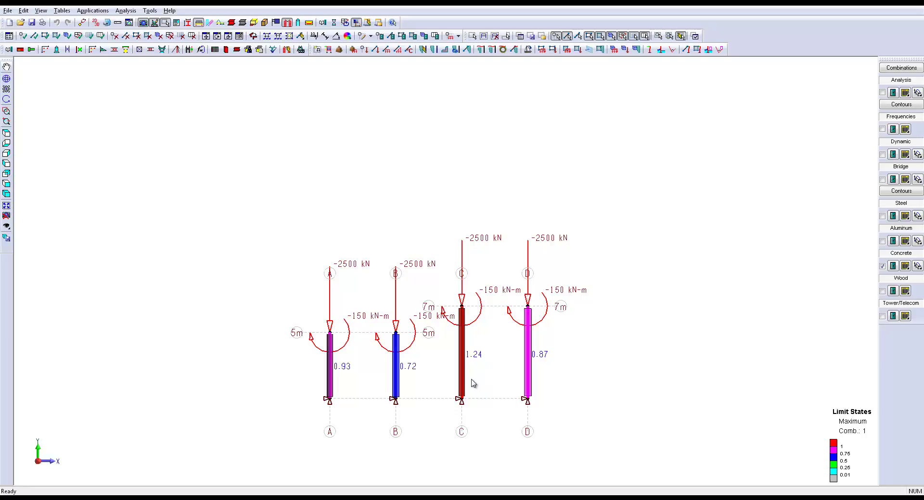
{"action": "scroll", "coordinate": [479, 384], "scroll_direction": "up", "scroll_amount": 2}
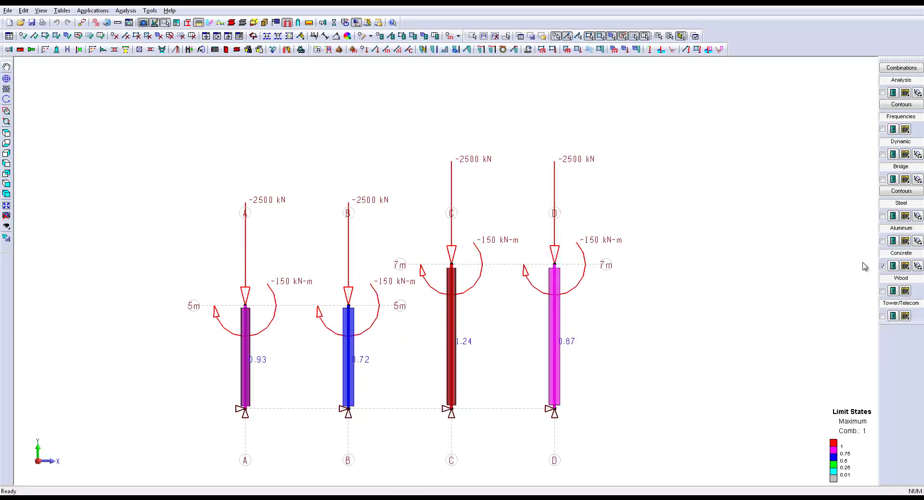
{"action": "left_click", "coordinate": [919, 269]}
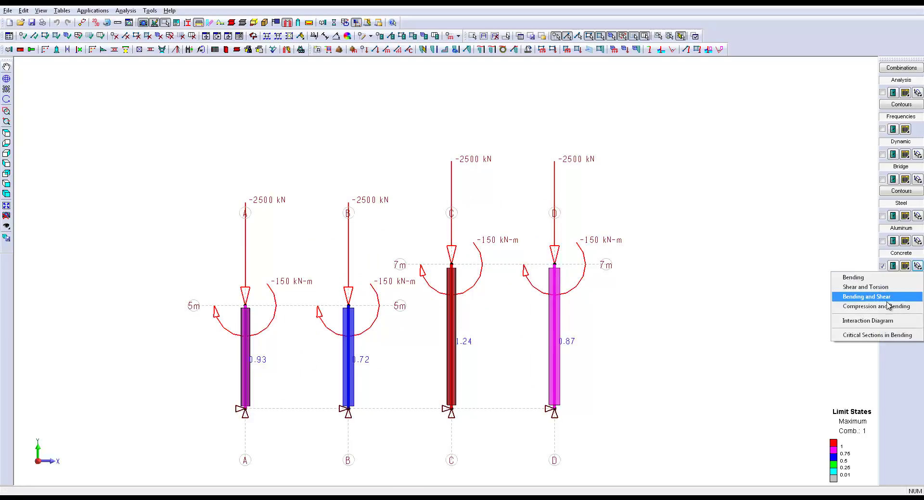
{"action": "left_click", "coordinate": [862, 321]}
{"action": "left_click", "coordinate": [452, 367]}
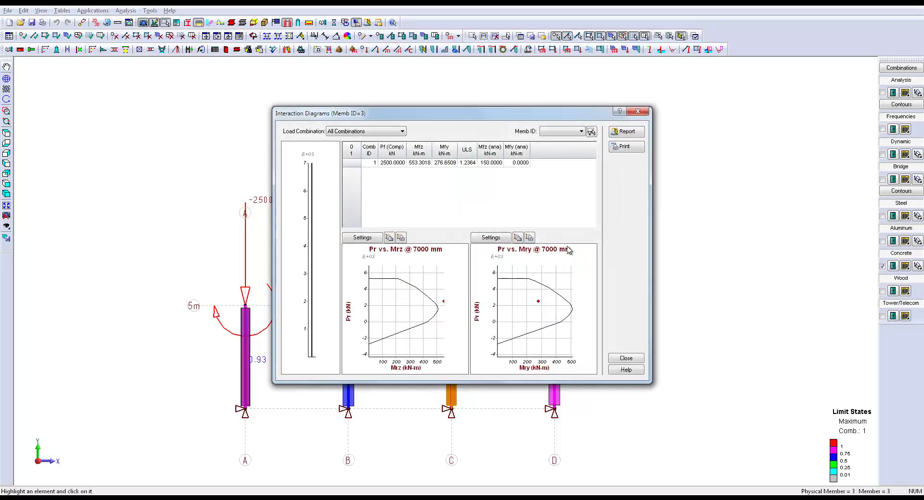
Close column C's diagrams, review column D's interaction diagram (ULS 0.8711), then close it
{"action": "left_click", "coordinate": [679, 291]}
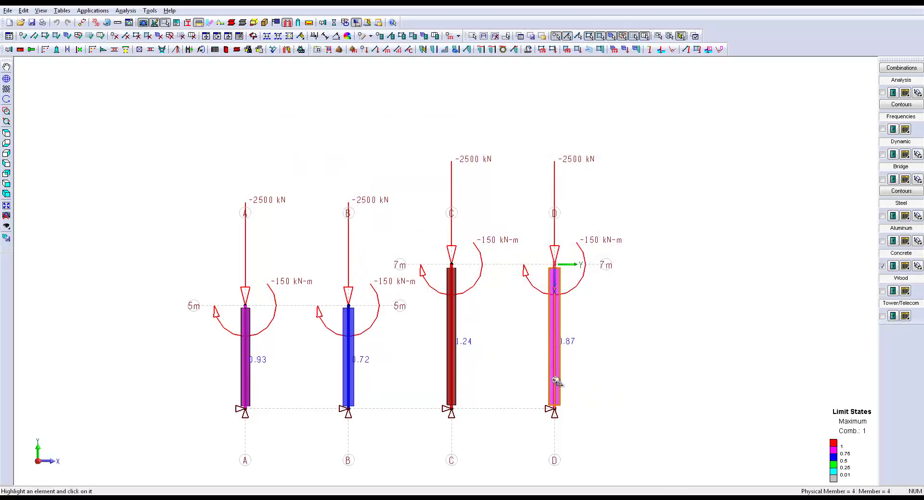
{"action": "left_click", "coordinate": [553, 385]}
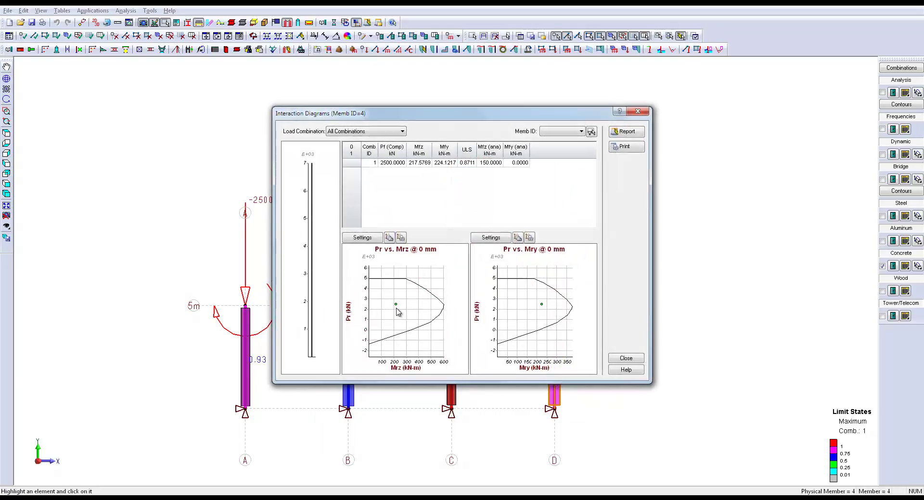
{"action": "left_click", "coordinate": [471, 427]}
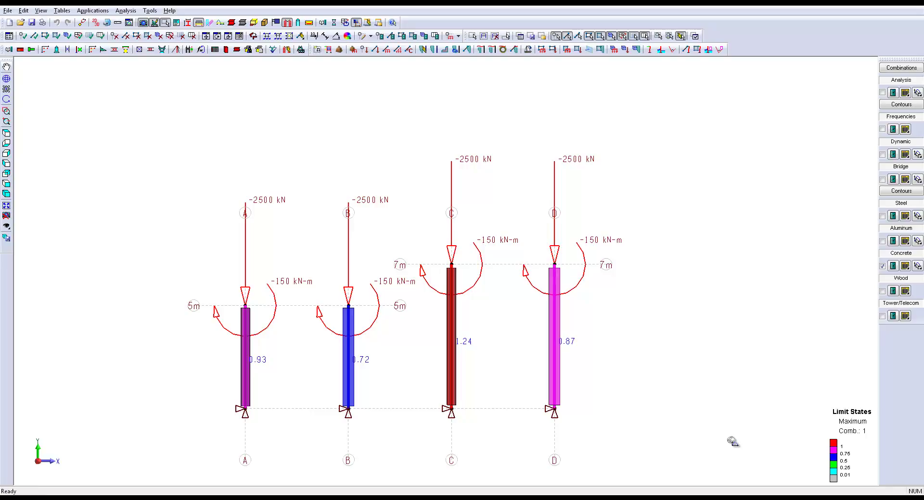
Hide the concrete ratios and give column C the 3 - CIRC2 [CONC 40 MPa] section
{"action": "left_click", "coordinate": [883, 266]}
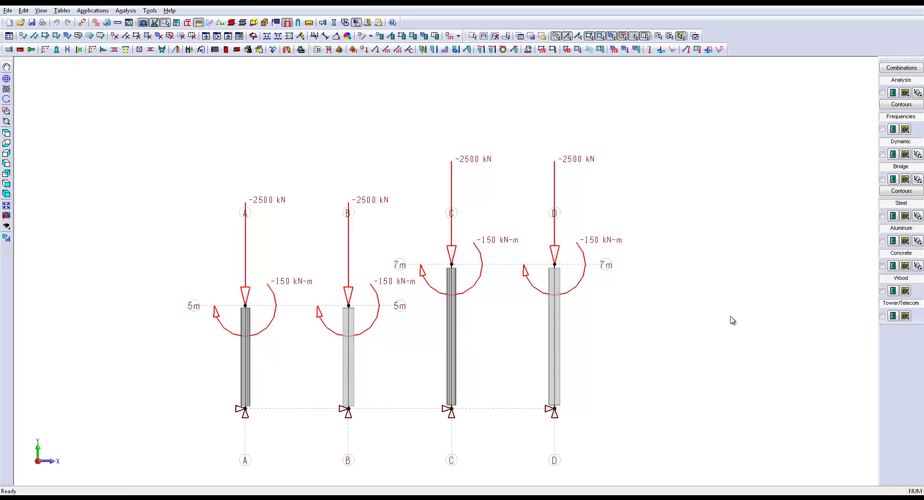
{"action": "double_click", "coordinate": [456, 381]}
{"action": "left_click", "coordinate": [328, 115]}
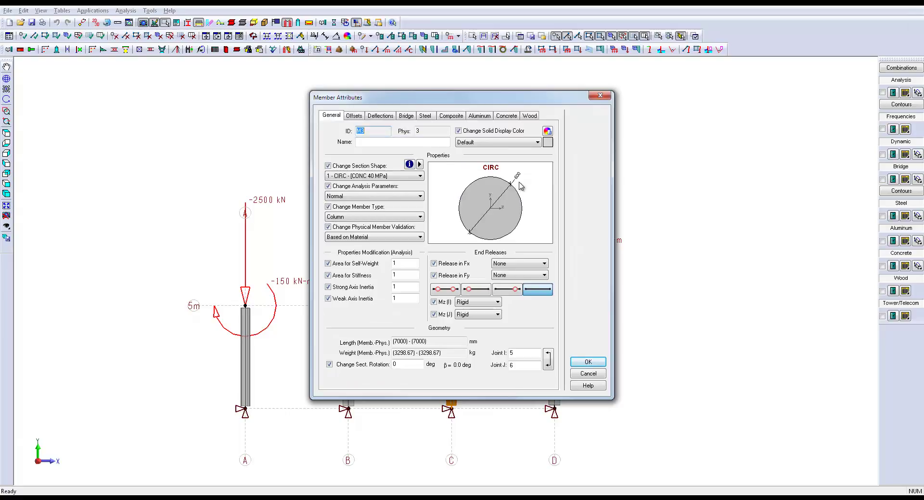
{"action": "left_click", "coordinate": [417, 176]}
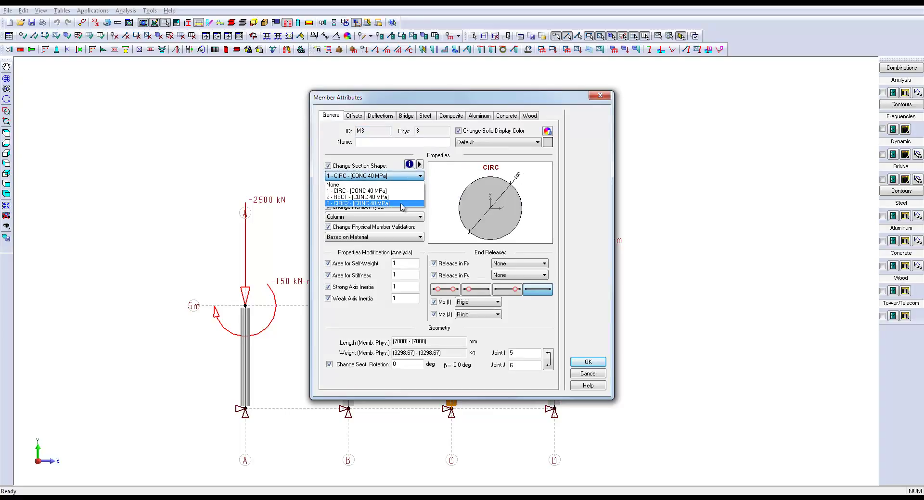
{"action": "left_click", "coordinate": [394, 203]}
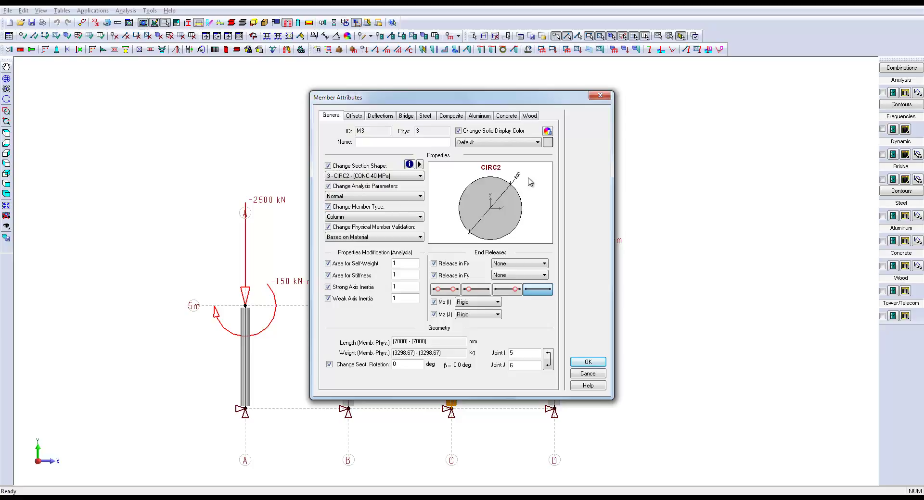
{"action": "left_click", "coordinate": [588, 363]}
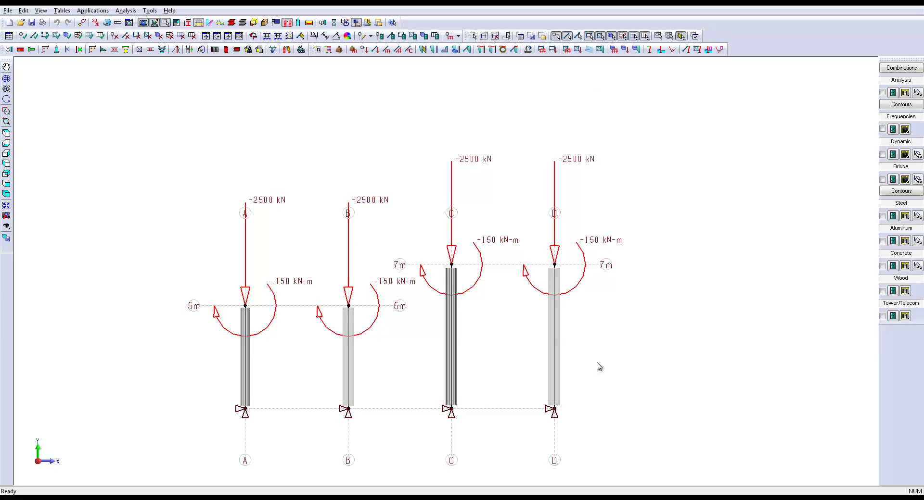
{"action": "left_click", "coordinate": [334, 23]}
Save and re-run the analysis with Design - Reinforced Concrete selected
{"action": "left_click", "coordinate": [521, 136]}
{"action": "left_click", "coordinate": [521, 136]}
{"action": "left_click", "coordinate": [631, 344]}
{"action": "left_click", "coordinate": [446, 272]}
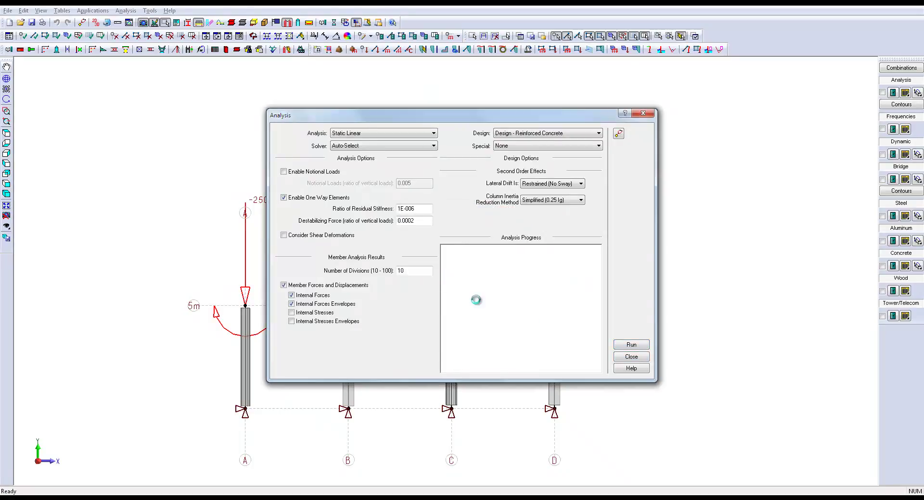
{"action": "left_click", "coordinate": [633, 357]}
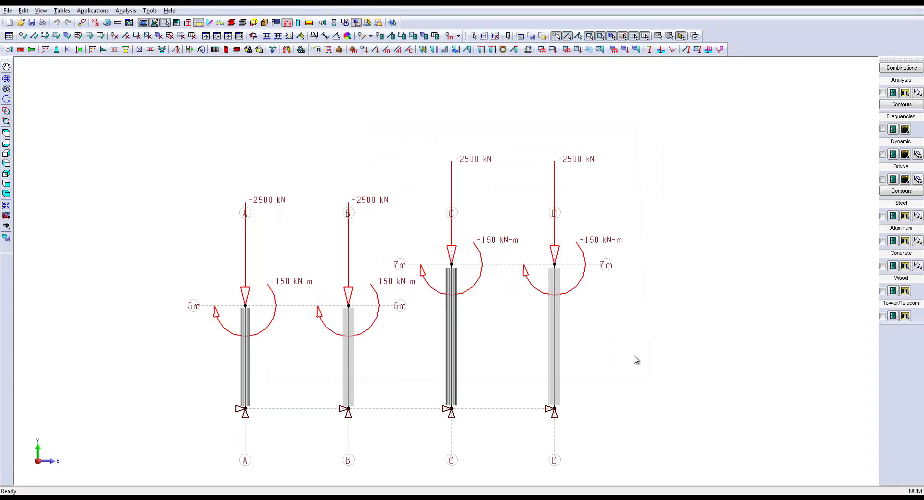
Show the concrete ratios and check column C's interaction diagram, now ULS 0.6113
{"action": "left_click", "coordinate": [882, 266]}
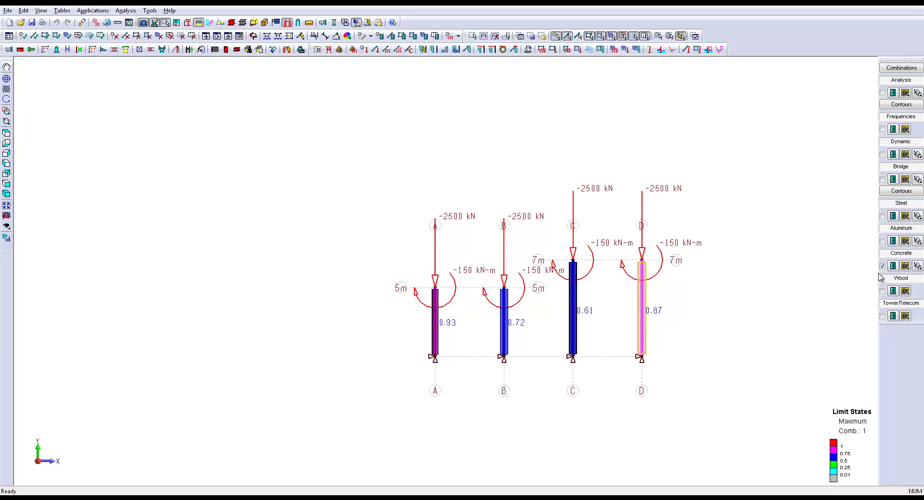
{"action": "left_click", "coordinate": [917, 266]}
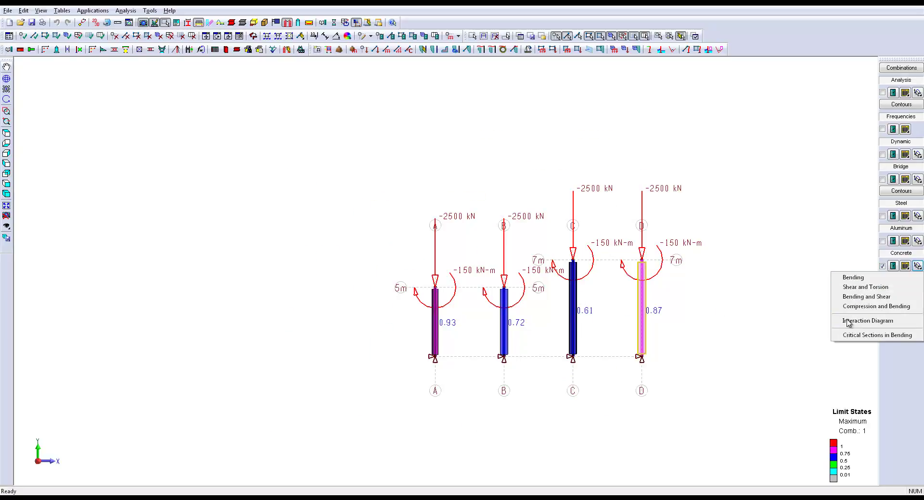
{"action": "left_click", "coordinate": [848, 320]}
{"action": "left_click", "coordinate": [576, 332]}
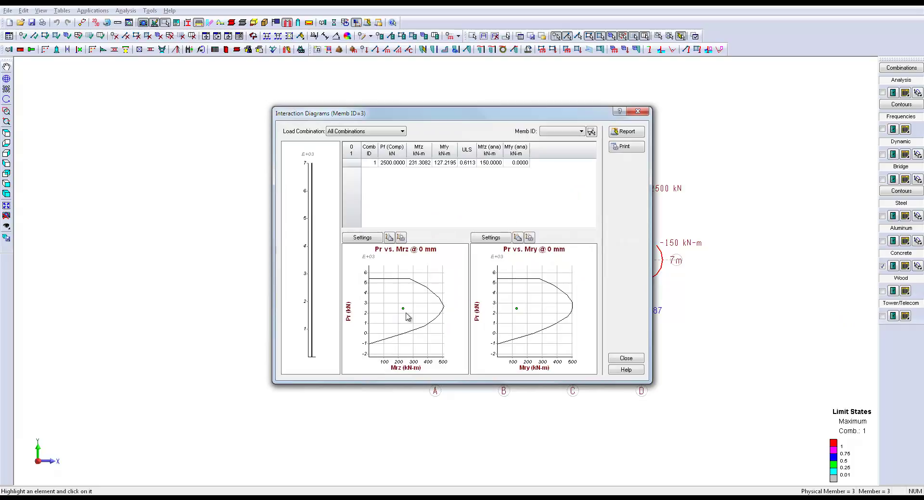
{"action": "left_click", "coordinate": [638, 112]}
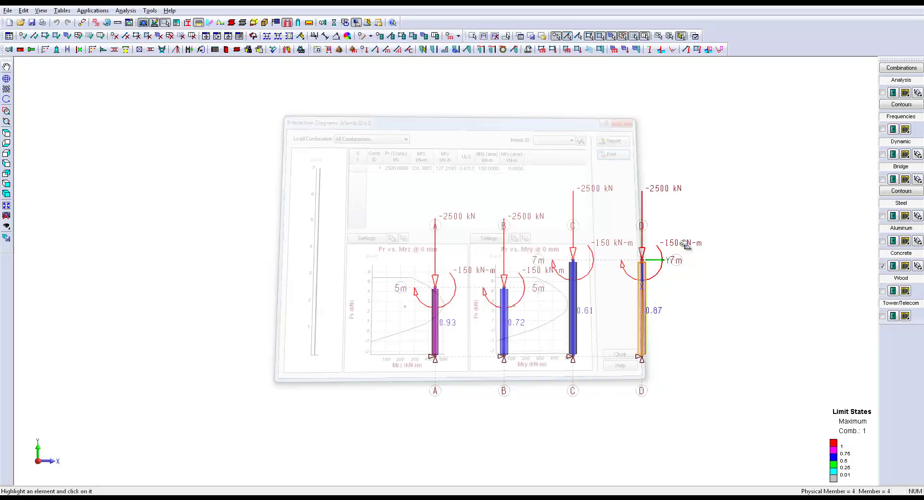
{"action": "scroll", "coordinate": [739, 331], "scroll_direction": "up", "scroll_amount": 2}
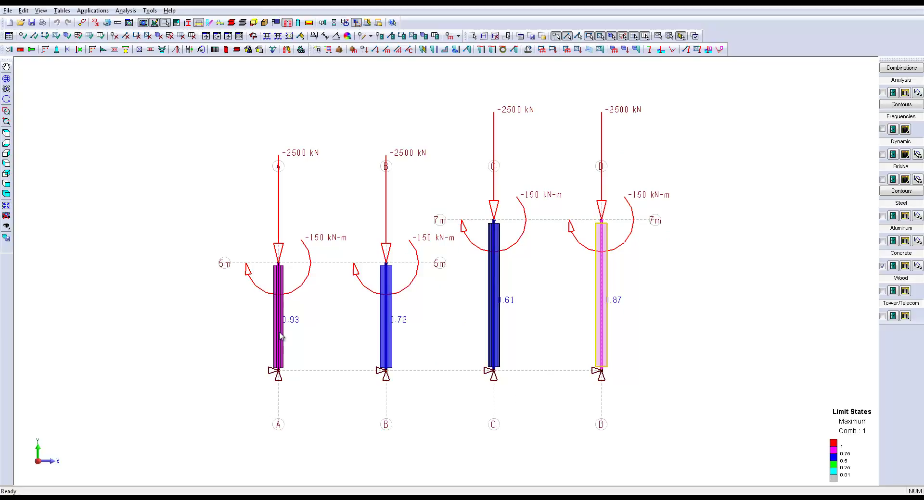
{"action": "double_click", "coordinate": [281, 336]}
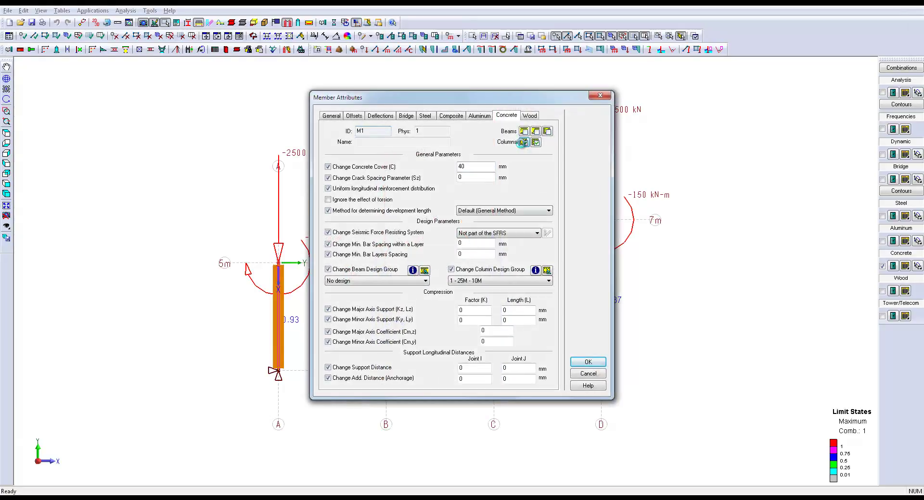
{"action": "left_click", "coordinate": [522, 143]}
{"action": "left_click_drag", "start_coordinate": [542, 161], "coordinate": [501, 188]}
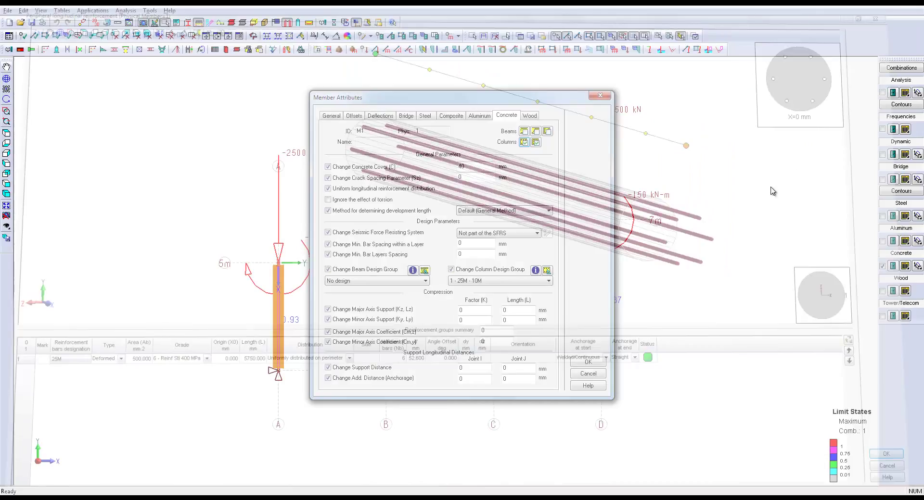
{"action": "key", "text": "Return"}
{"action": "double_click", "coordinate": [488, 314]}
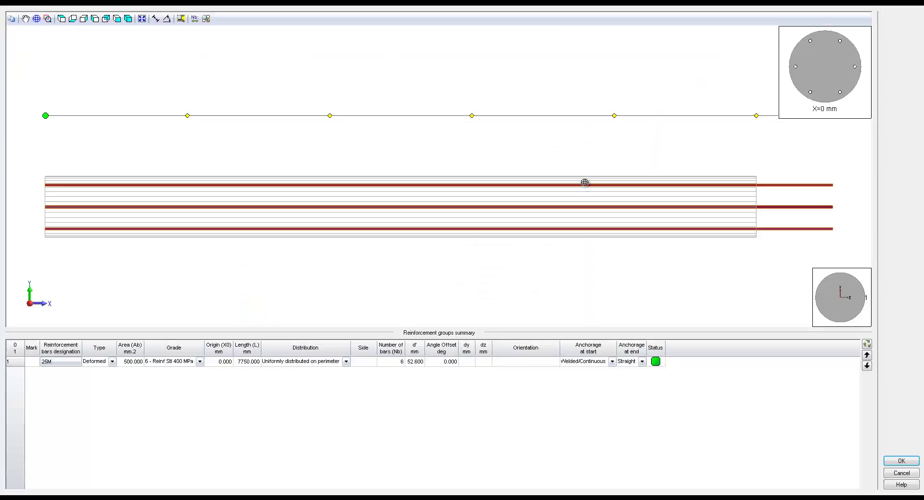
{"action": "left_click_drag", "start_coordinate": [584, 181], "coordinate": [509, 192]}
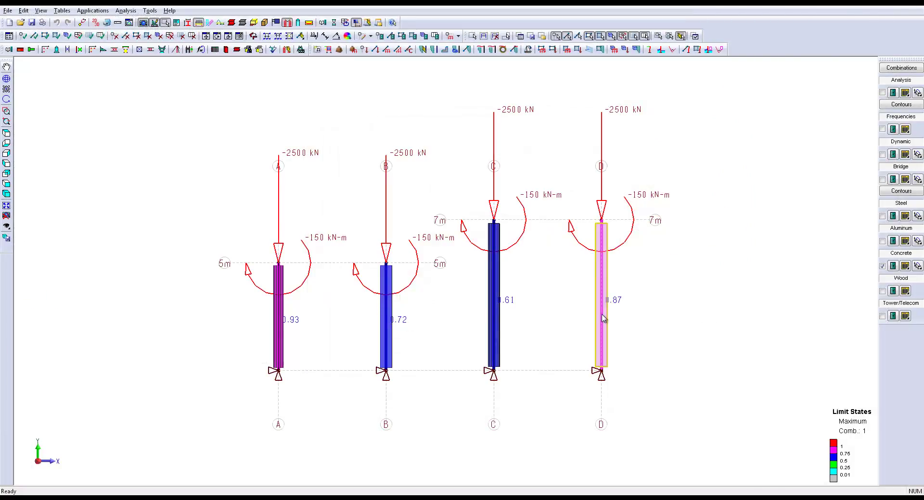
{"action": "double_click", "coordinate": [386, 334]}
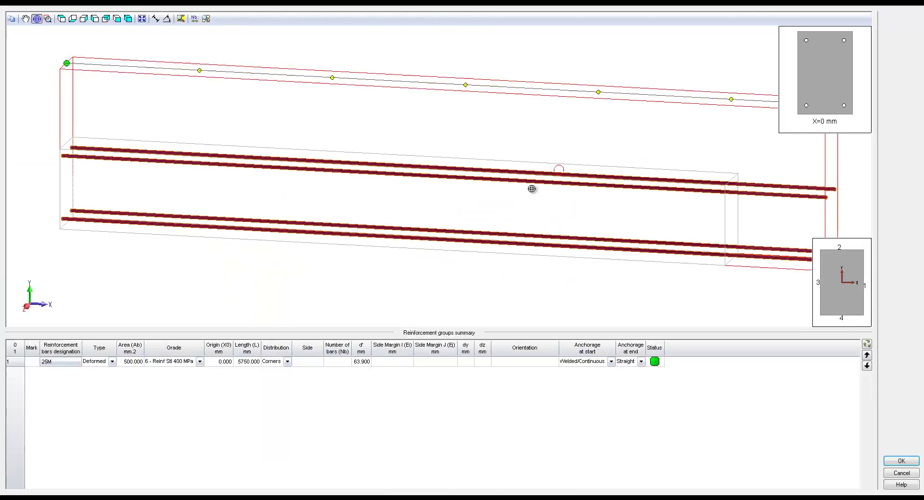
{"action": "left_click_drag", "start_coordinate": [532, 190], "coordinate": [506, 195]}
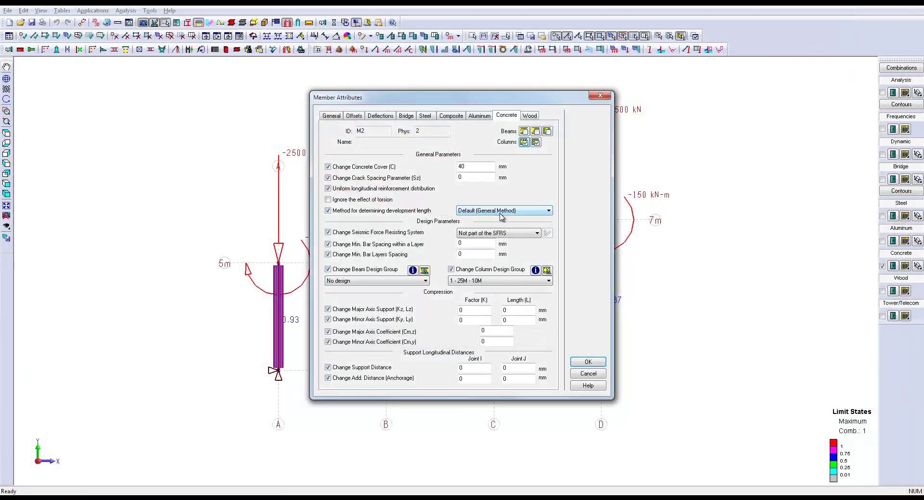
{"action": "double_click", "coordinate": [604, 287]}
{"action": "left_click", "coordinate": [523, 143]}
{"action": "left_click_drag", "start_coordinate": [553, 169], "coordinate": [485, 198]}
{"action": "key", "text": "Escape"}
{"action": "key", "text": "Return"}
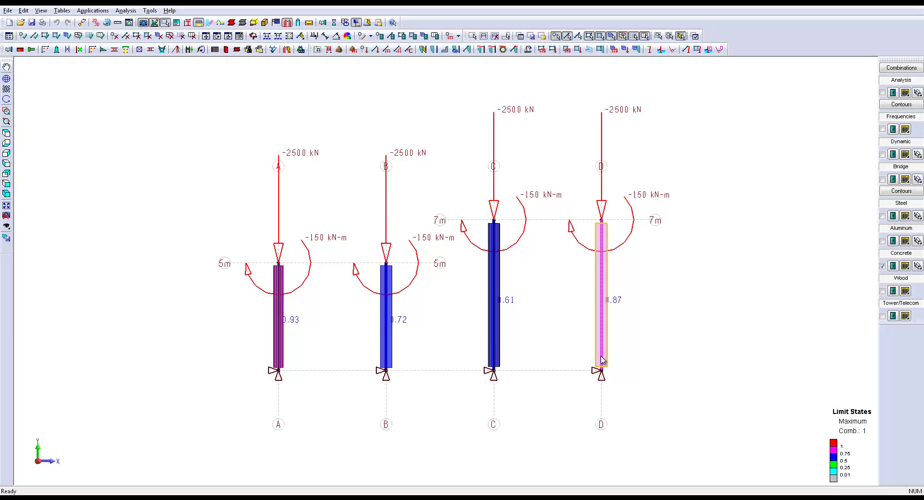
Inspect column D's tie cage, then open column B's reinforcement showing 10M ties at 400 mm
{"action": "double_click", "coordinate": [605, 322]}
{"action": "left_click", "coordinate": [535, 142]}
{"action": "mouse_move", "coordinate": [565, 129]}
{"action": "middle_mouse_down"}
{"action": "mouse_move", "coordinate": [503, 151]}
{"action": "mouse_move", "coordinate": [499, 138]}
{"action": "mouse_move", "coordinate": [508, 146]}
{"action": "middle_mouse_up"}
{"action": "double_click", "coordinate": [387, 327]}
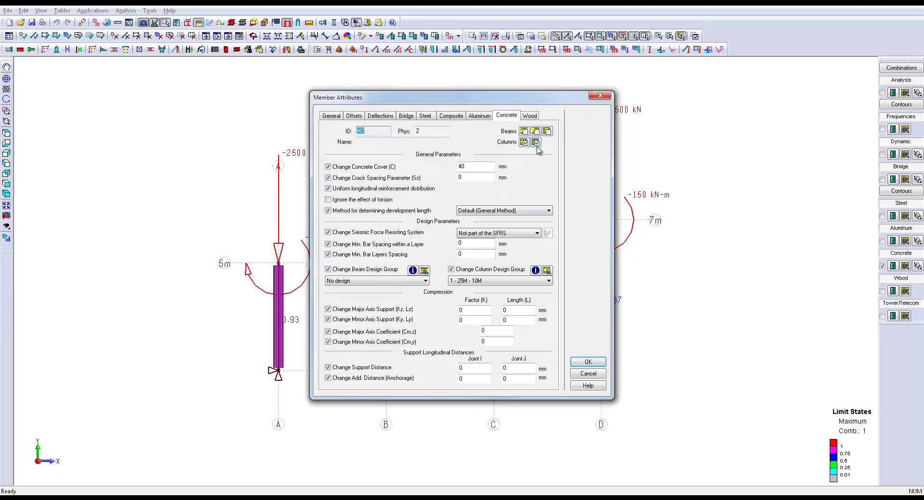
{"action": "left_click", "coordinate": [535, 142]}
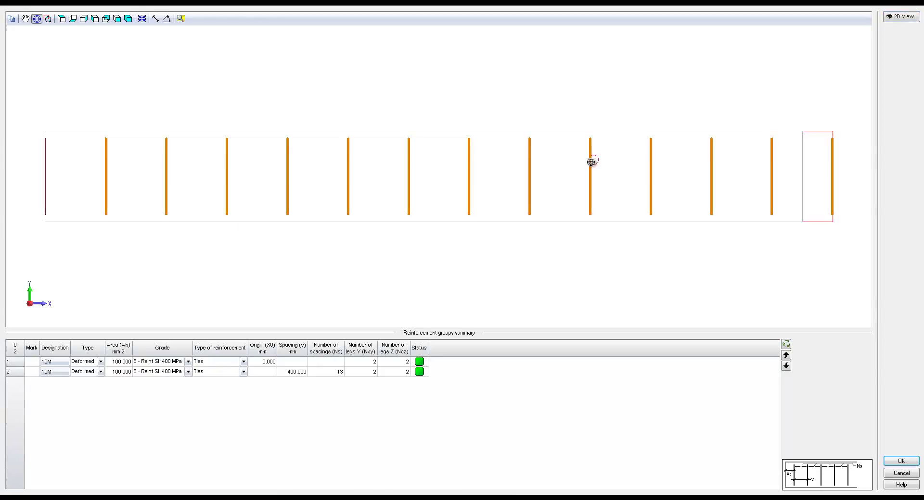